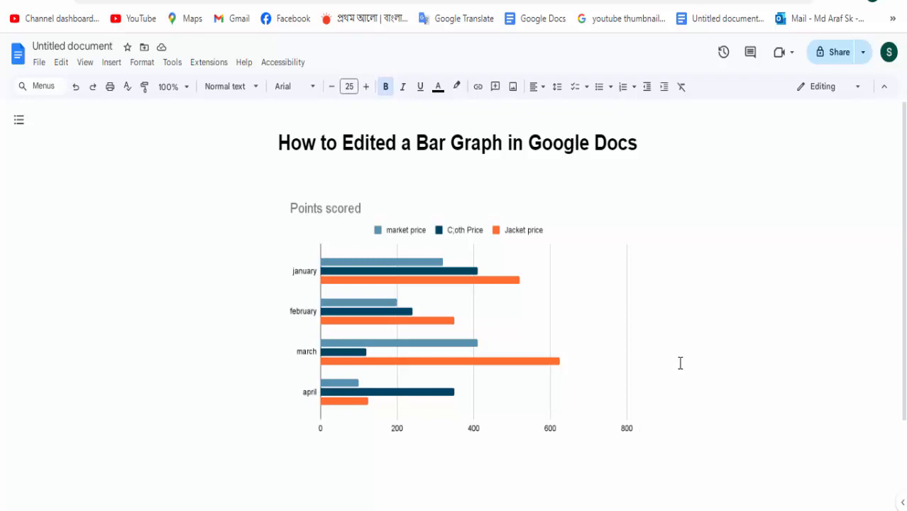
Step: Open the linked bar chart's source spreadsheet in Google Sheets and bring its data table into view
left_click(462, 308)
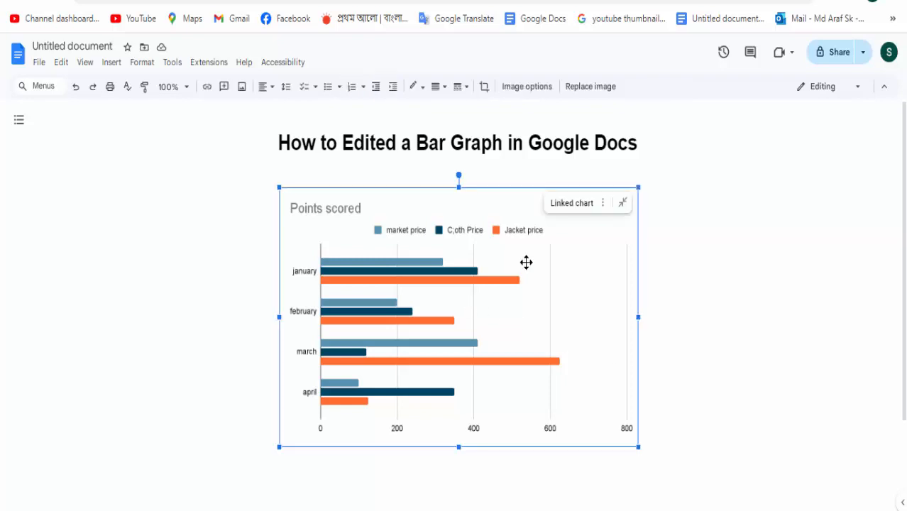
left_click(603, 204)
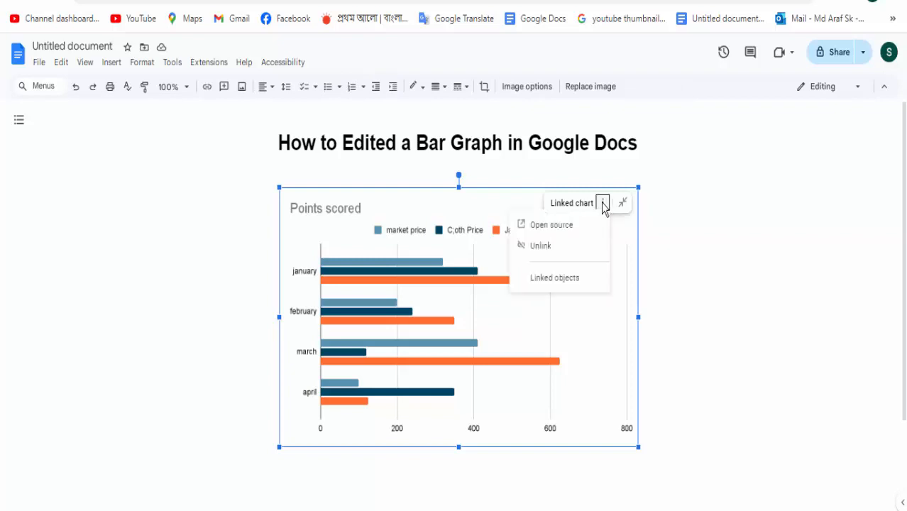
left_click(561, 234)
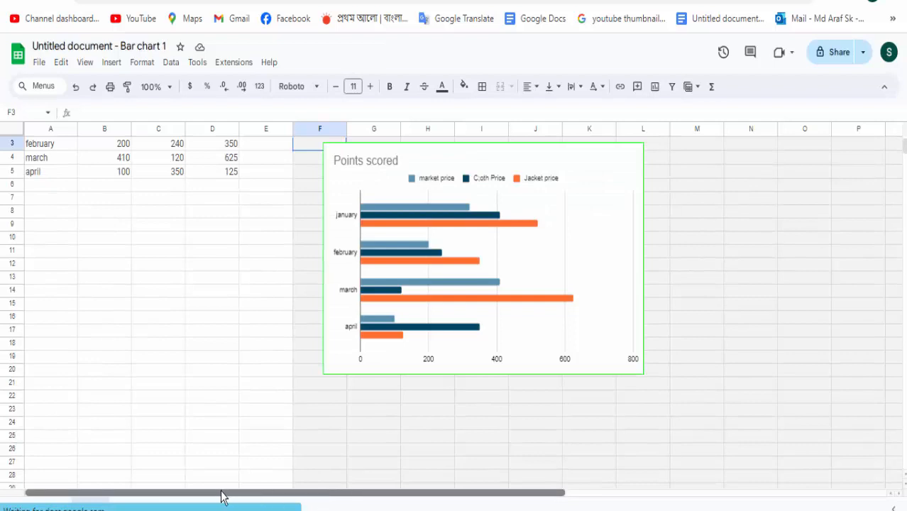
scroll(234, 462, "up", 1)
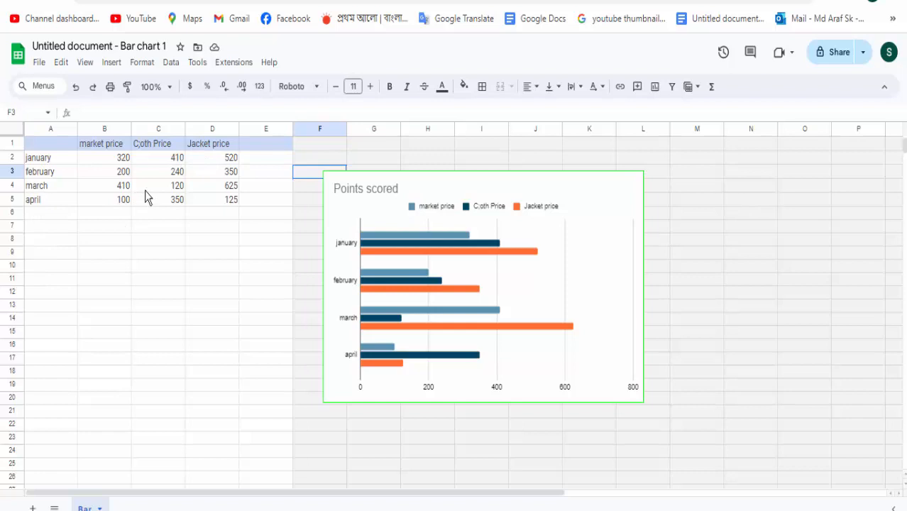
Step: Set the January market price in cell B2 to 220
left_click(175, 191)
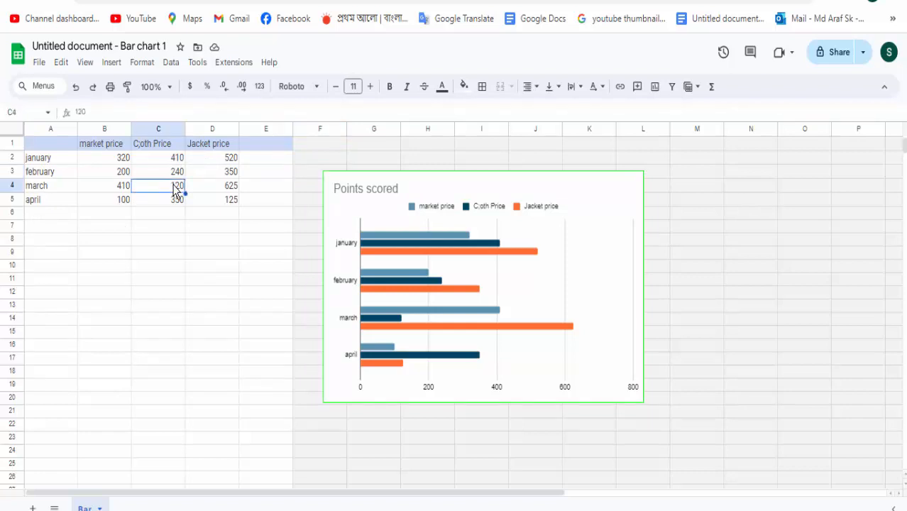
left_click(177, 159)
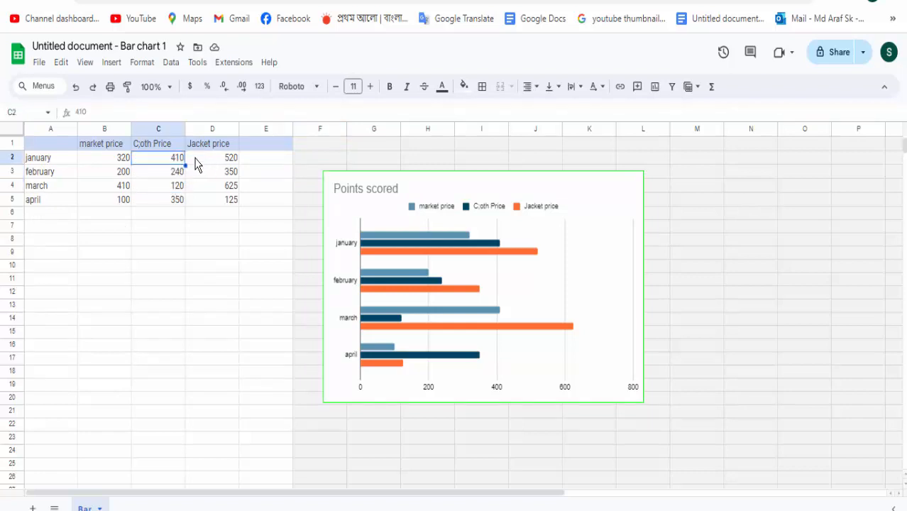
left_click(125, 157)
double_click(122, 158)
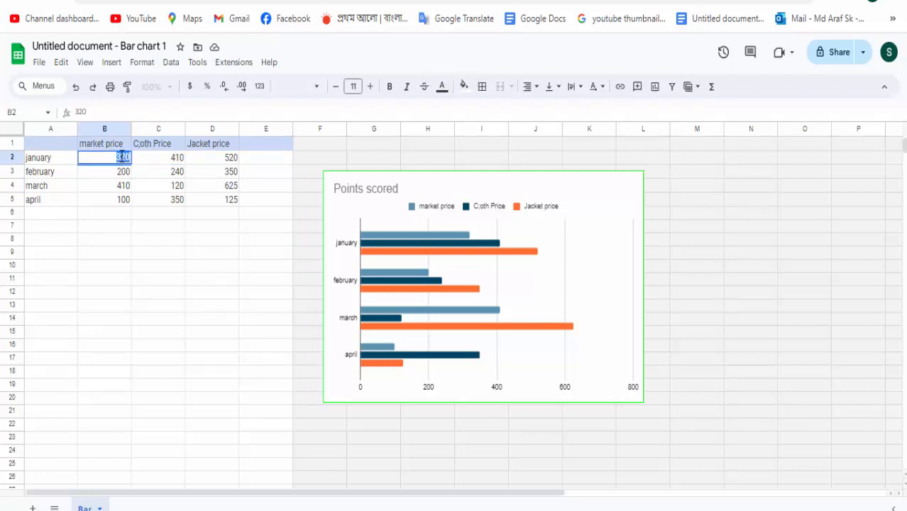
type("220")
key("Return")
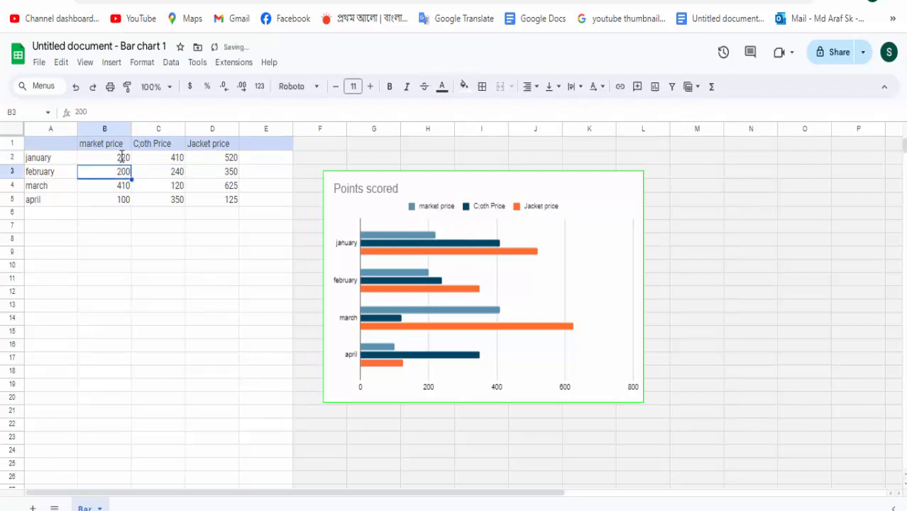
Step: Set the market price to 190 for February and 390 for March
double_click(119, 171)
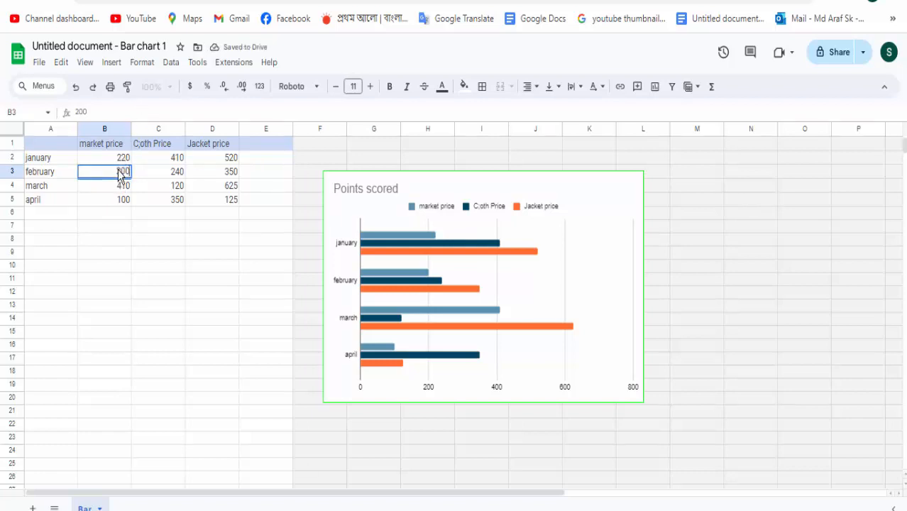
type("19")
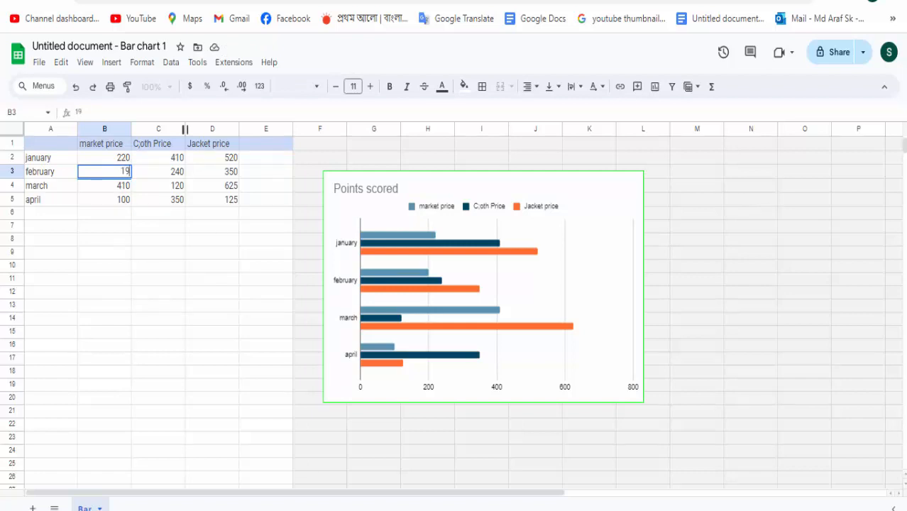
type("0")
key("Return")
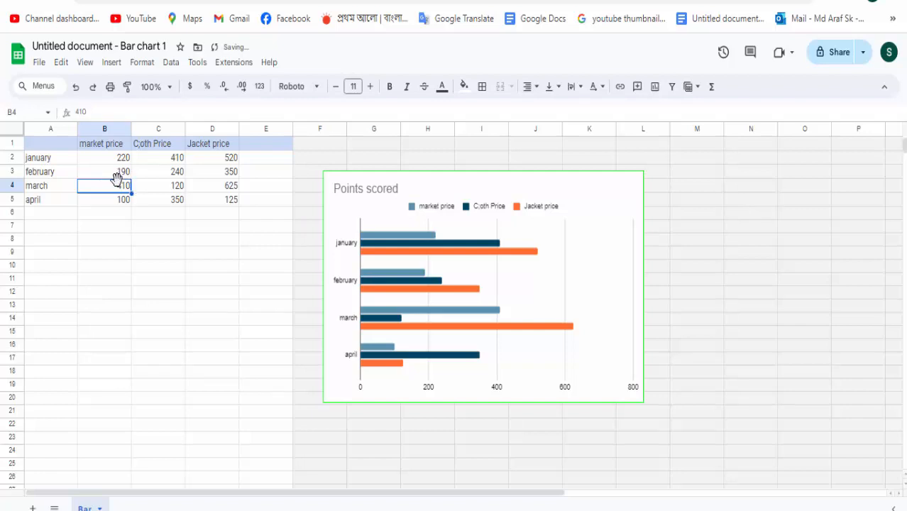
double_click(122, 188)
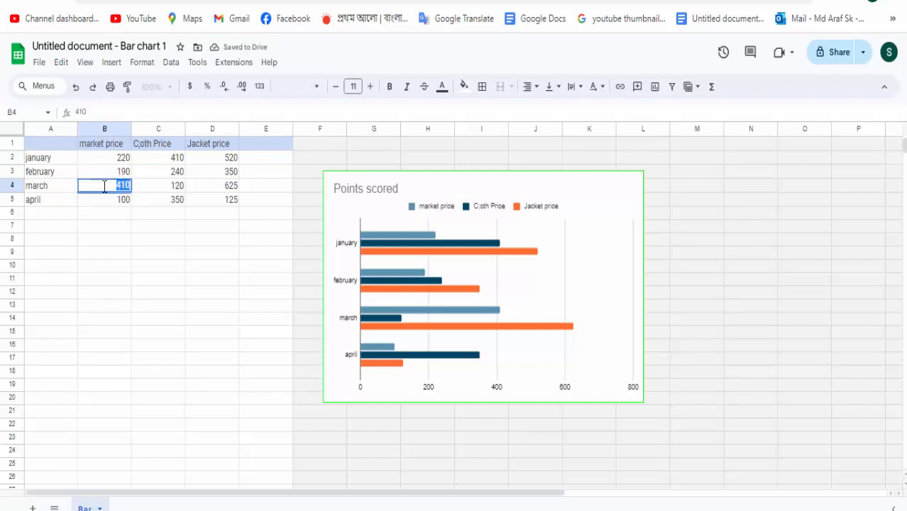
type("390")
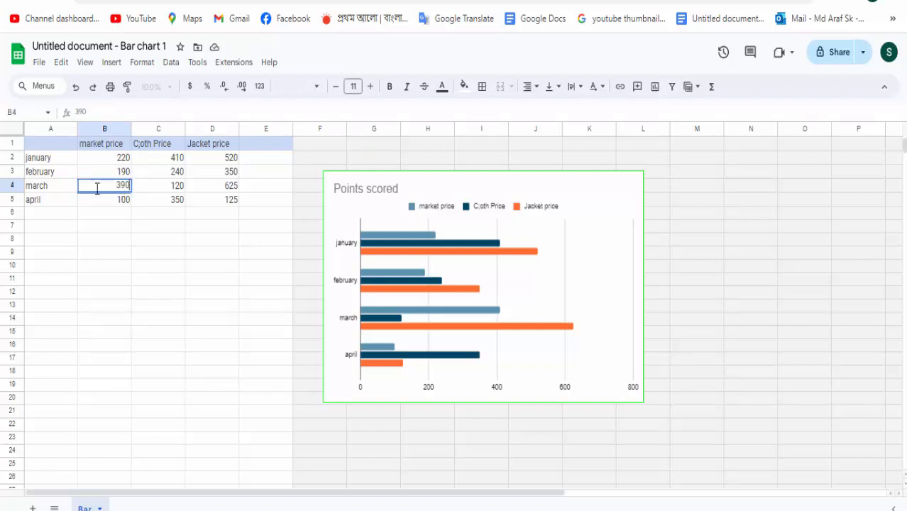
Step: Set the April market price in cell B5 to 150
left_click(125, 200)
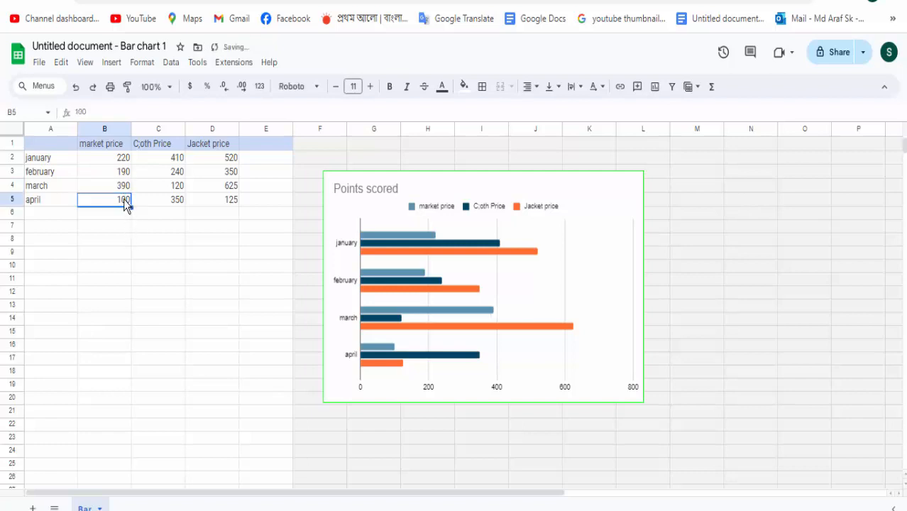
double_click(124, 200)
type("150")
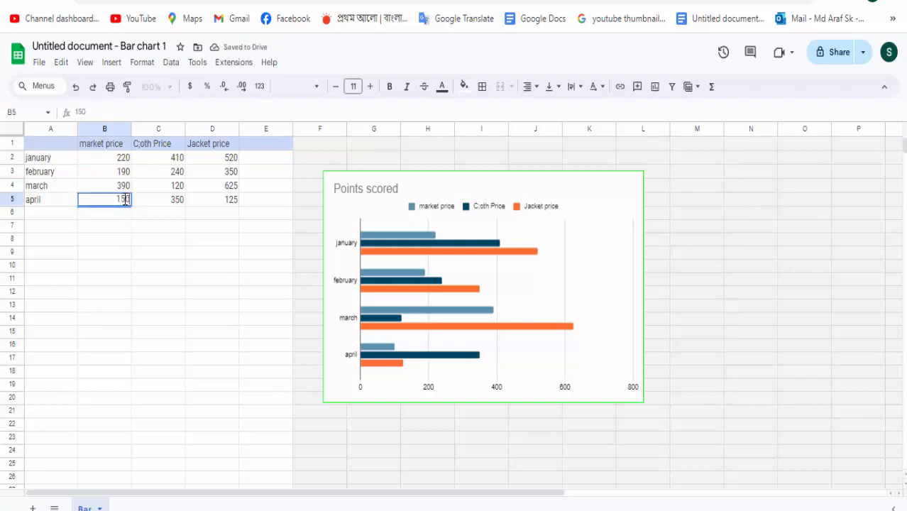
left_click(155, 205)
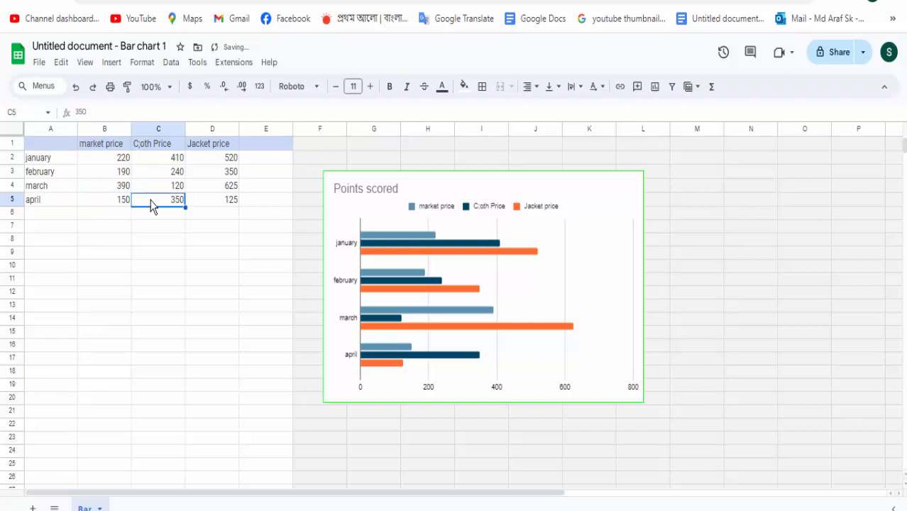
Step: Set the January jacket price in cell D2 to 510
left_click(234, 157)
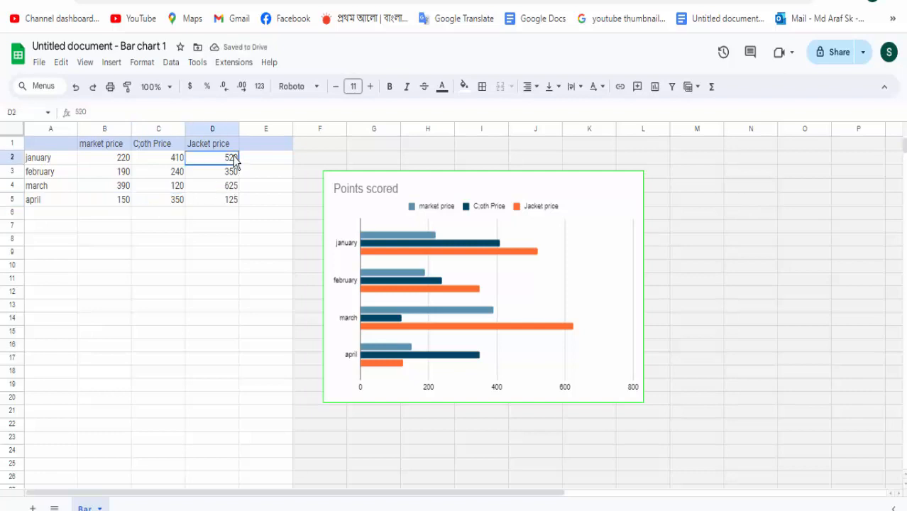
double_click(234, 157)
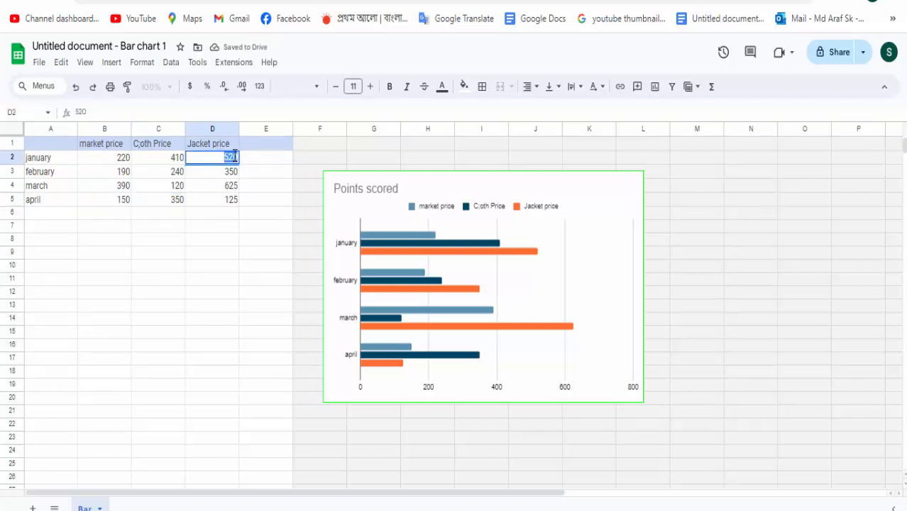
type("510")
left_click(231, 187)
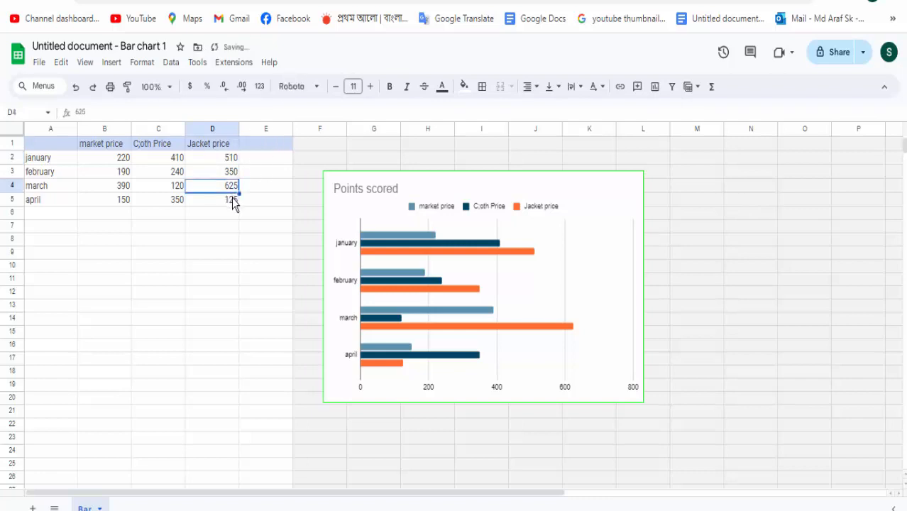
left_click(231, 197)
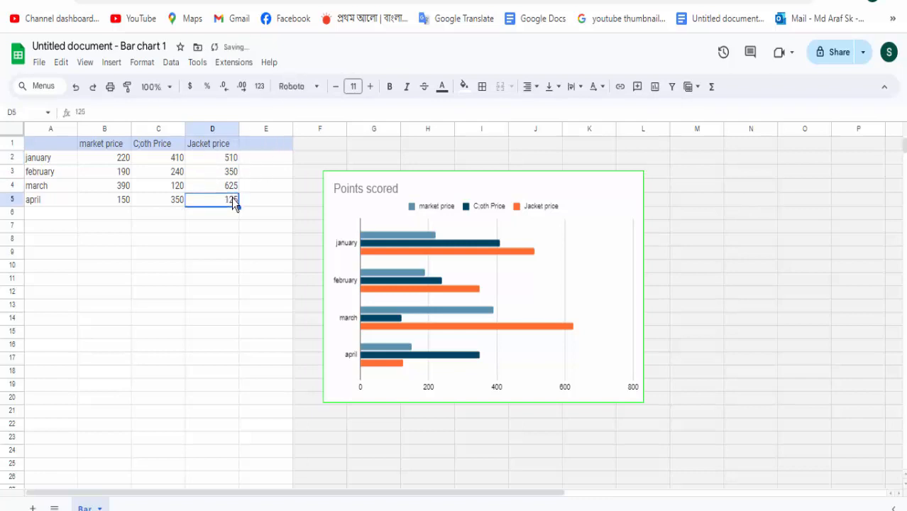
Step: Enter the column header "Hudy Price" in cell E1, beside the Jacket price column
left_click(258, 144)
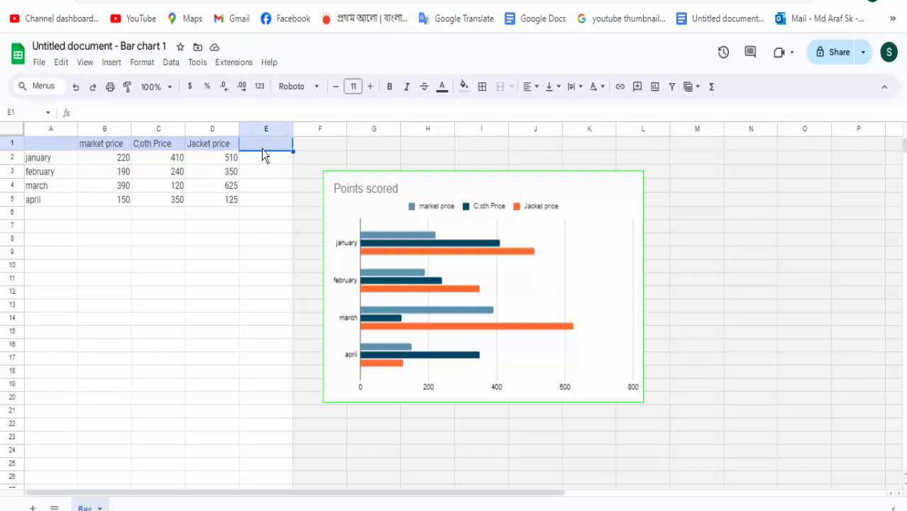
double_click(260, 141)
type("e")
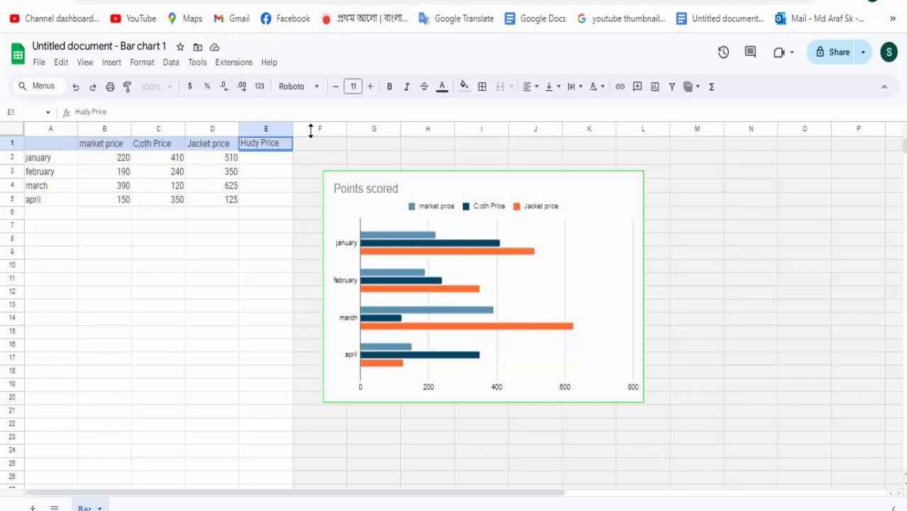
Step: Fill in the Hudy Price values for January through April as 420, 300, 350 and 110
left_click(249, 159)
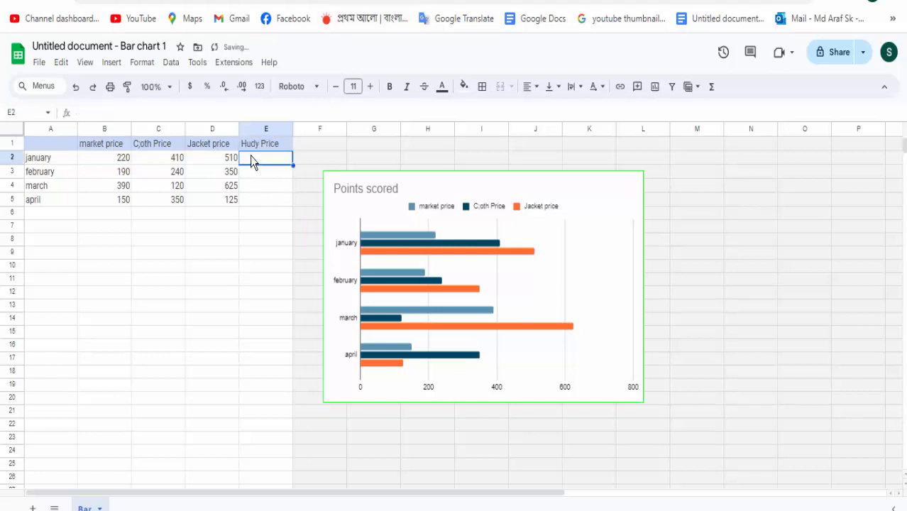
double_click(266, 159)
type("420")
left_click(263, 172)
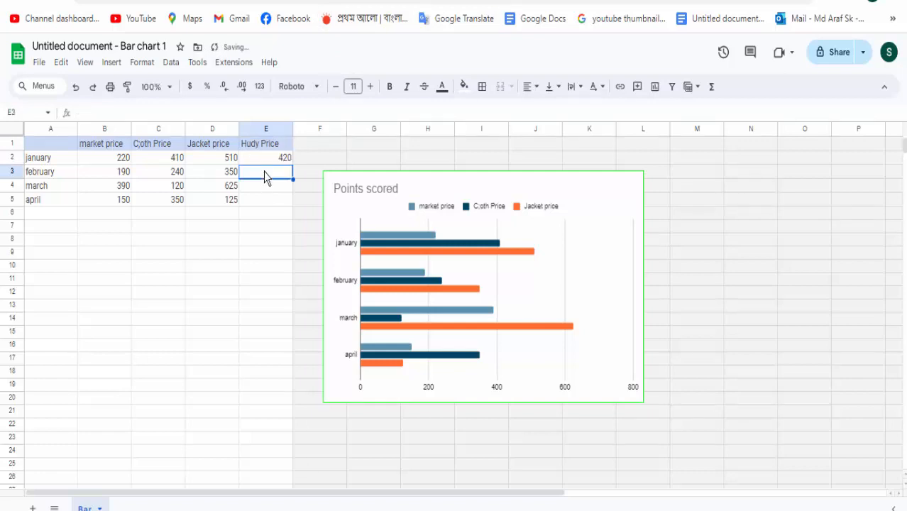
type("300")
left_click(260, 190)
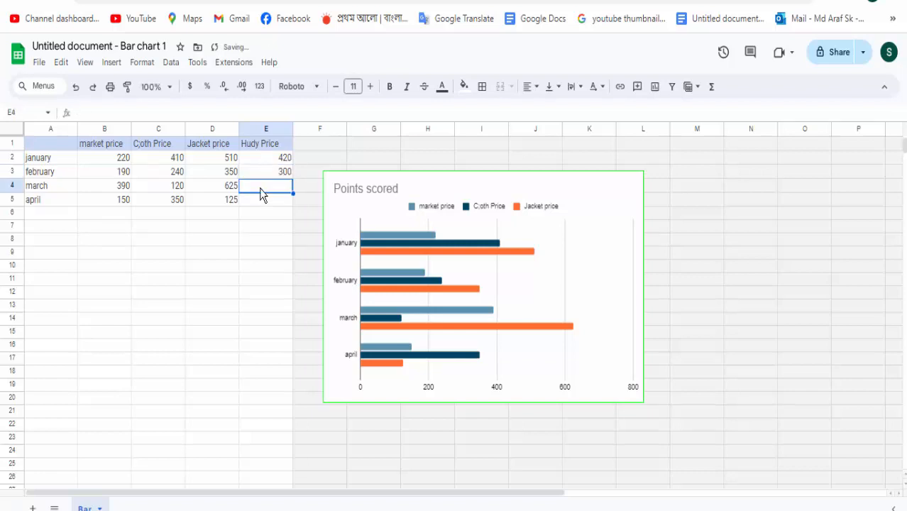
type("350")
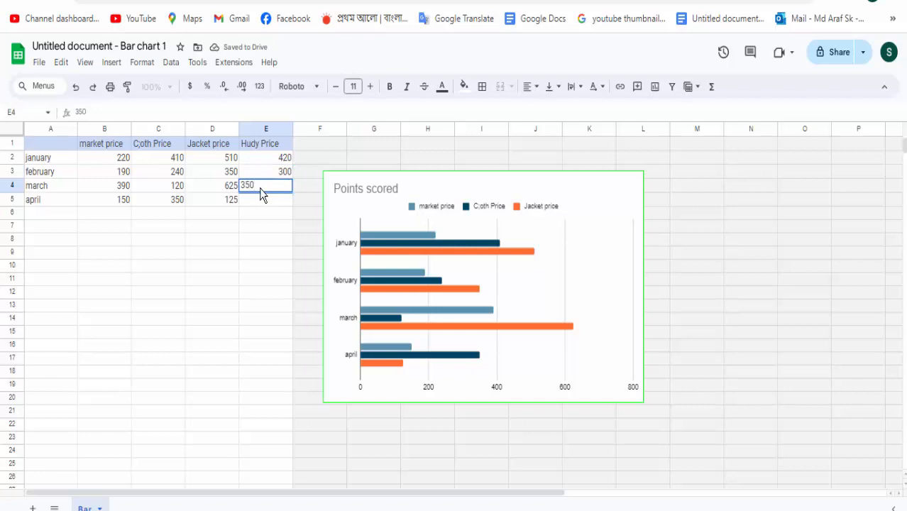
left_click(259, 203)
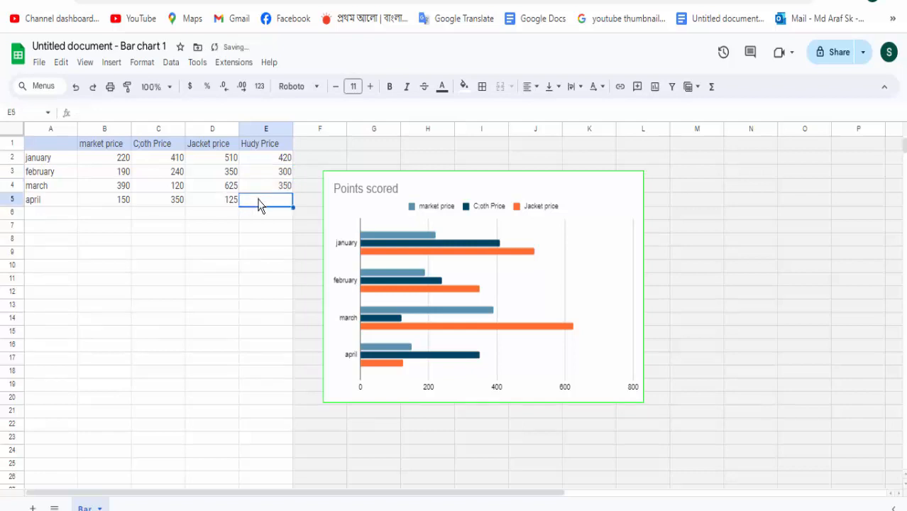
type("11")
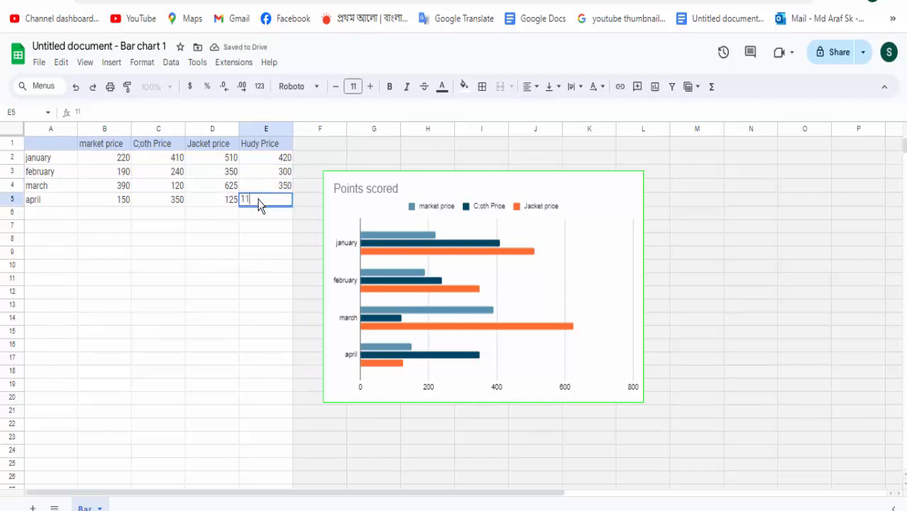
type("0")
Step: Open the "Points scored" bar chart for editing and bring its series settings into view
left_click(560, 238)
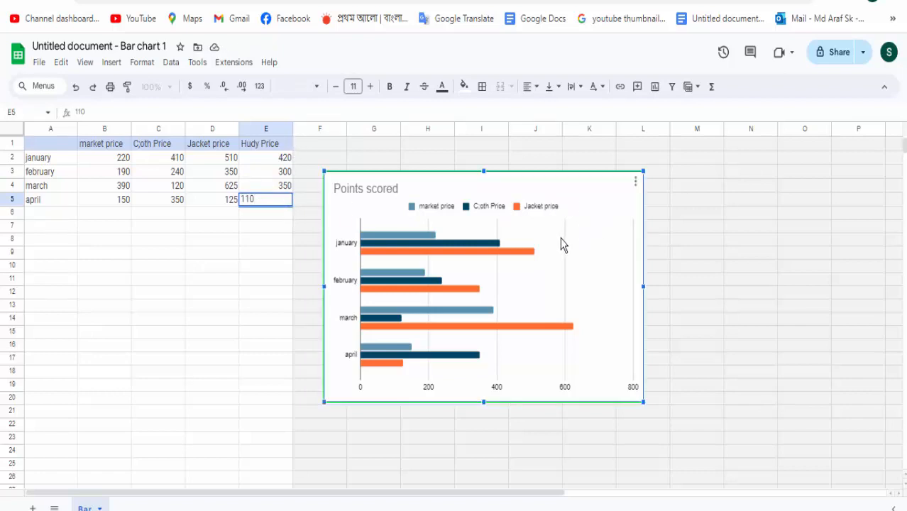
left_click(635, 182)
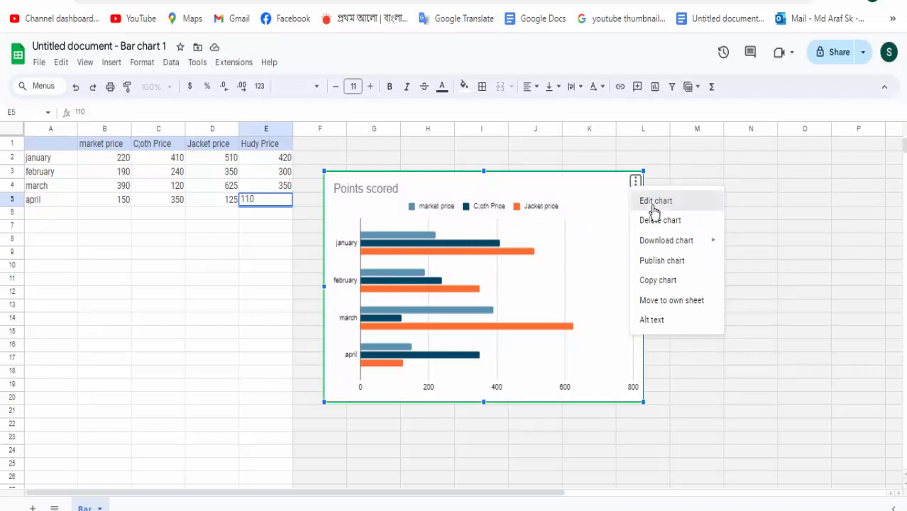
left_click(703, 205)
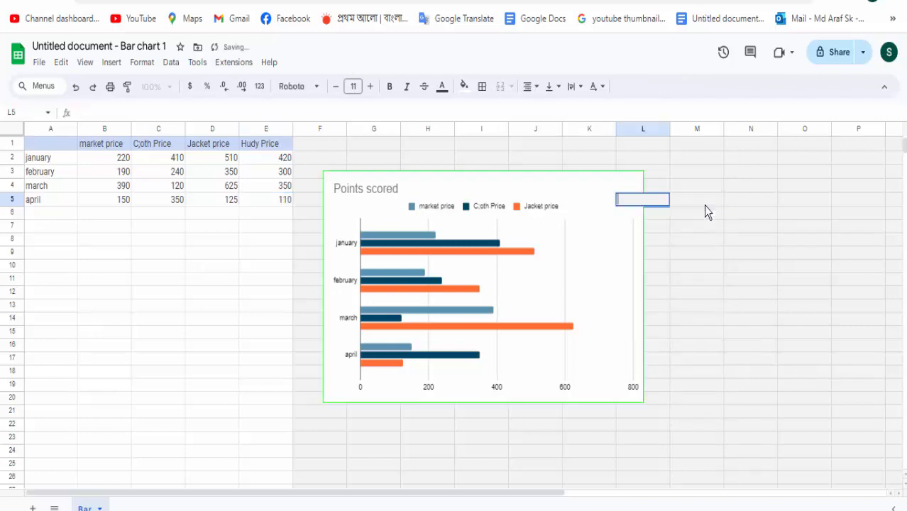
left_click(607, 188)
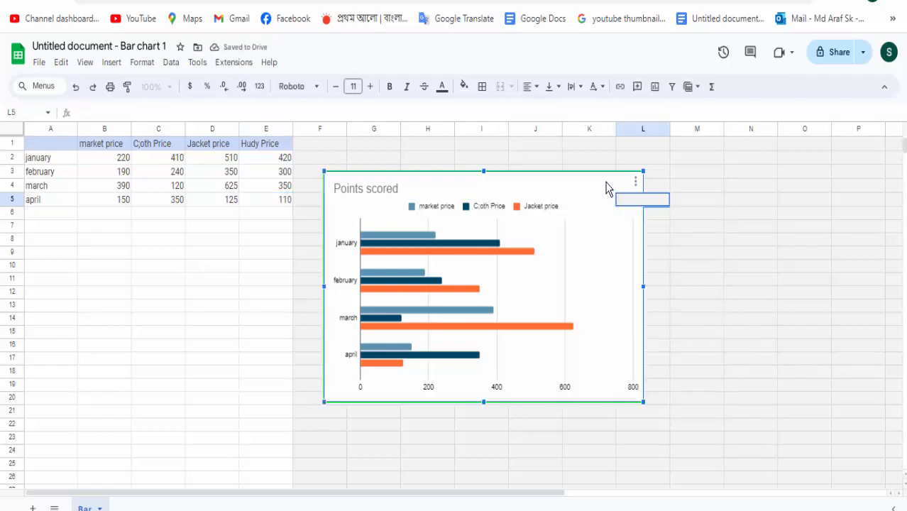
left_click(634, 182)
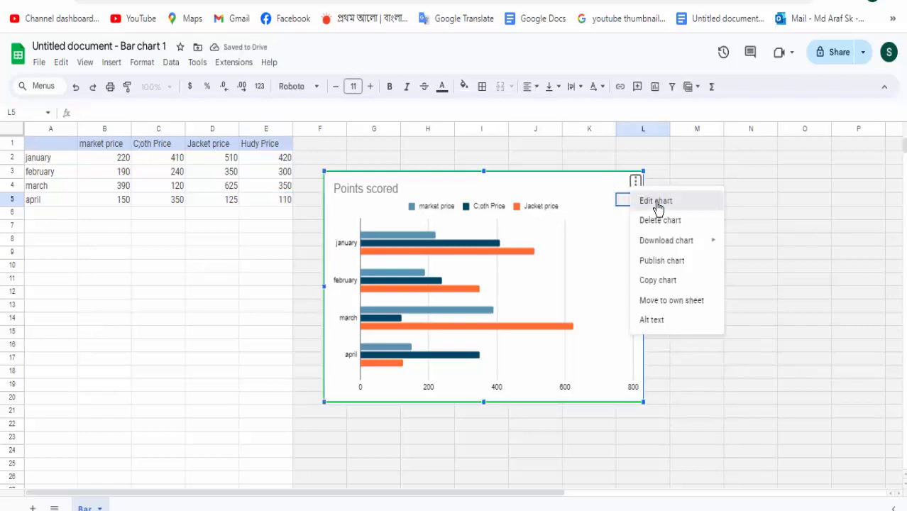
left_click(657, 202)
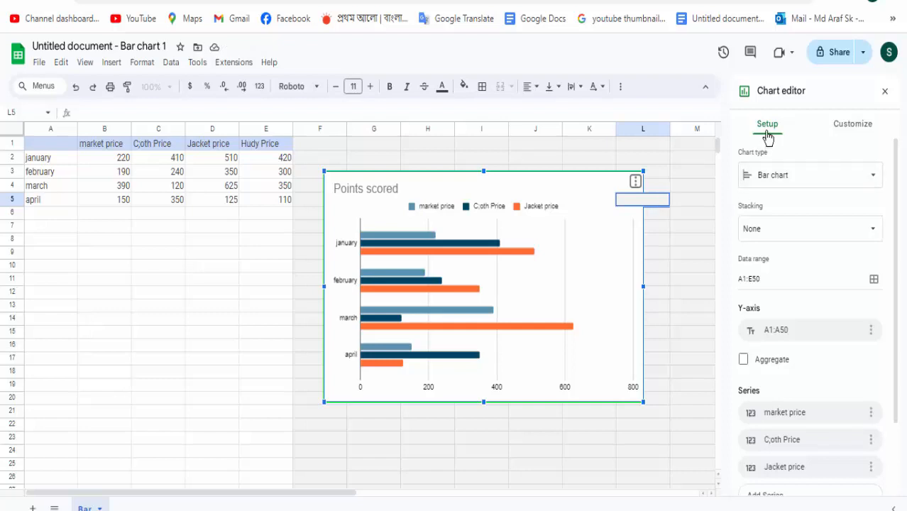
scroll(828, 348, "down", 2)
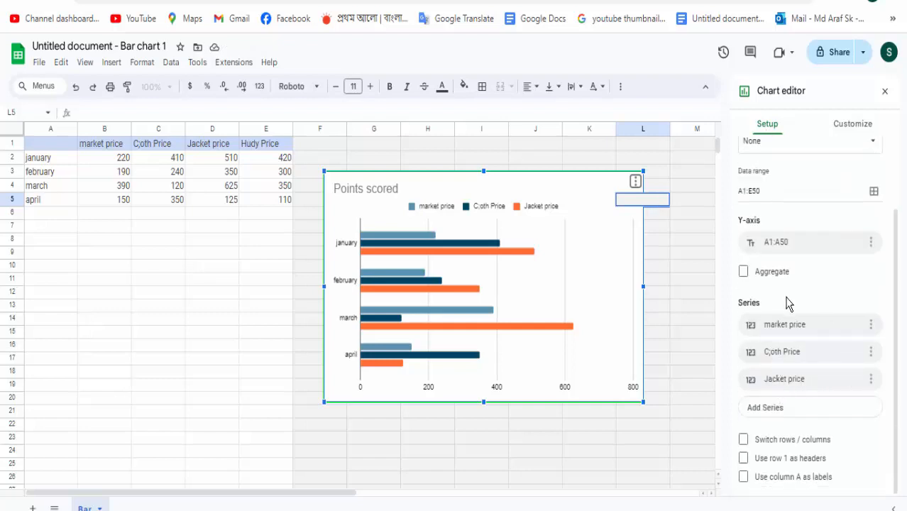
Step: Add the Hudy Price column as a fourth data series in the "Points scored" bar chart
left_click(785, 404)
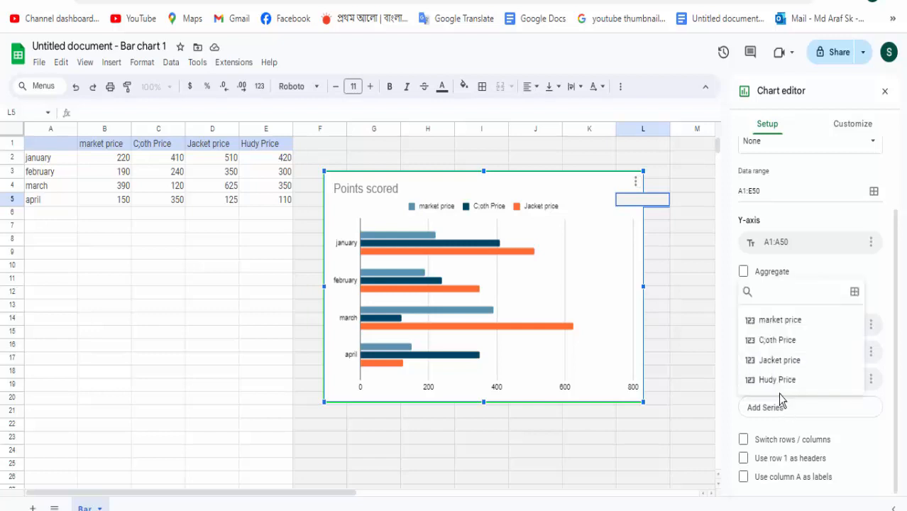
left_click(775, 380)
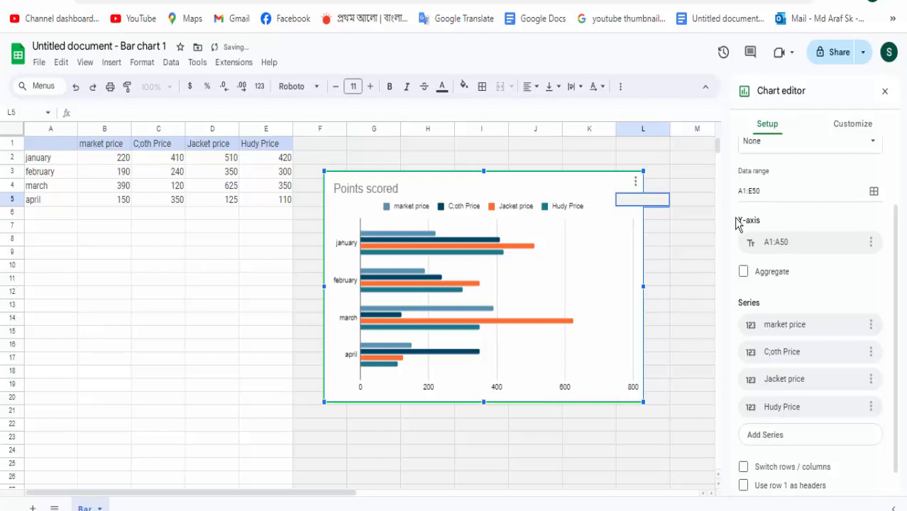
Step: Try red and medium gray as the chart's background color before setting it to light gray, and set the chart border color to red
left_click(861, 125)
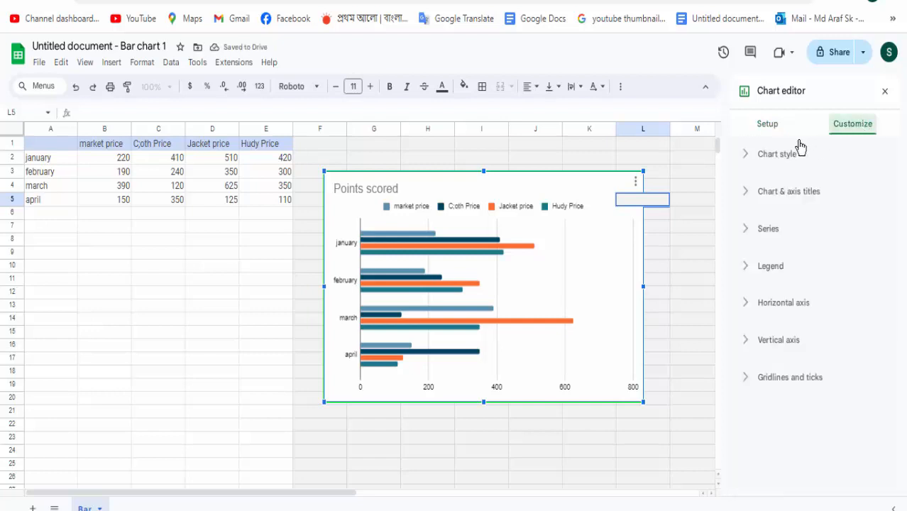
left_click(779, 162)
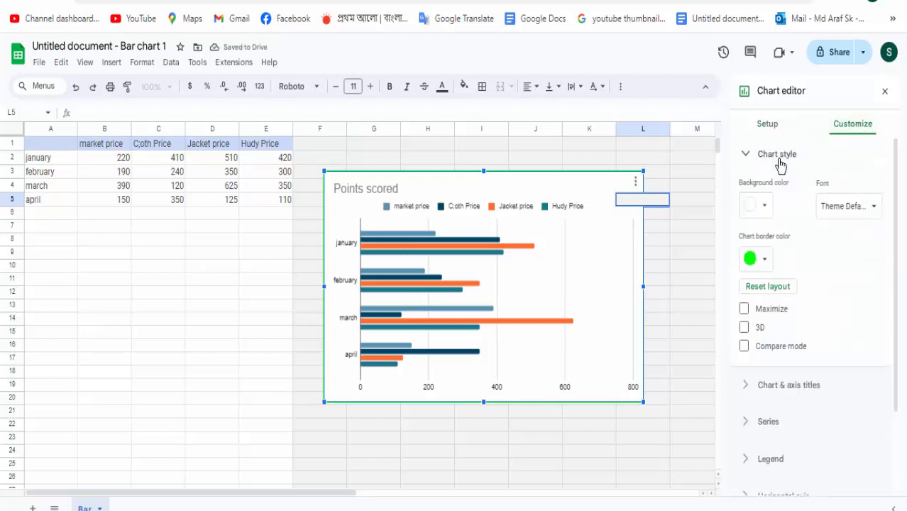
left_click(765, 207)
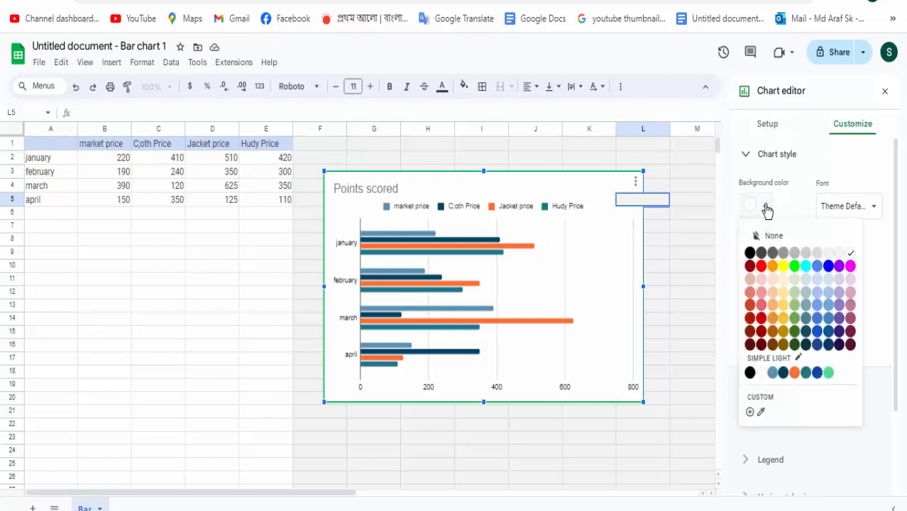
left_click(762, 266)
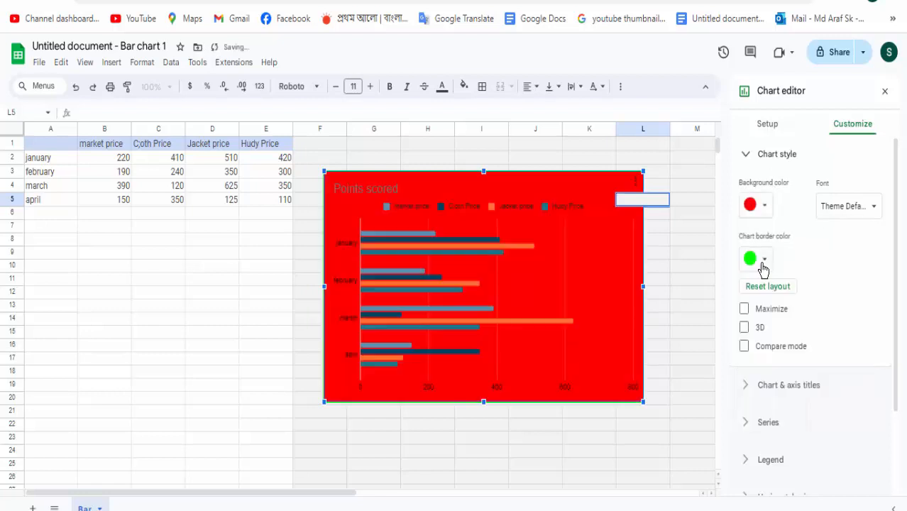
left_click(765, 207)
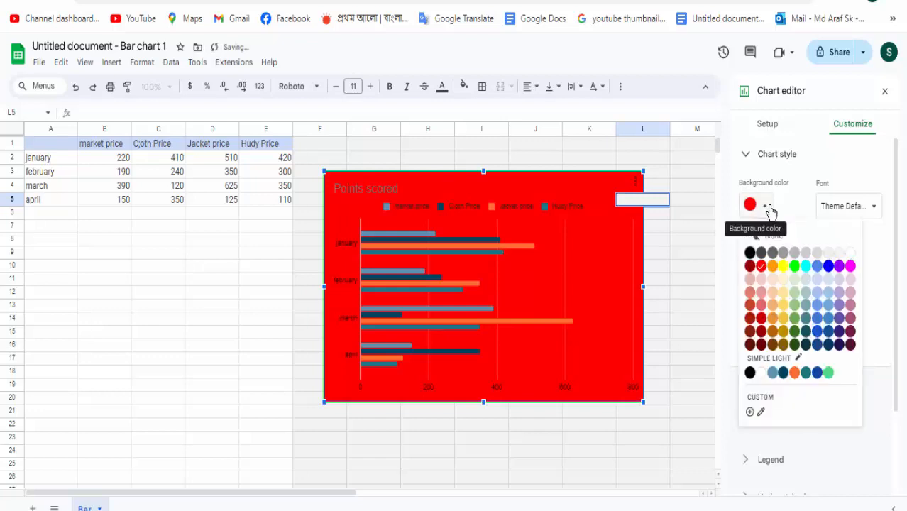
left_click(806, 254)
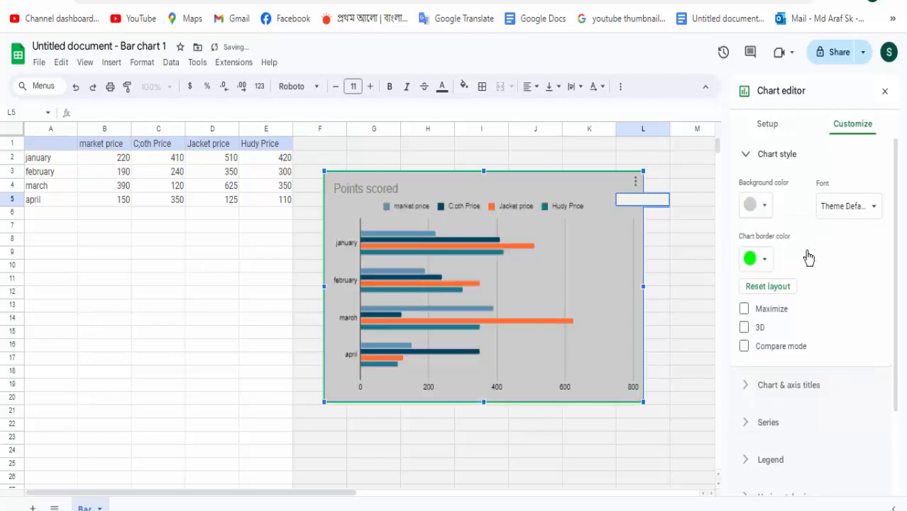
left_click(765, 206)
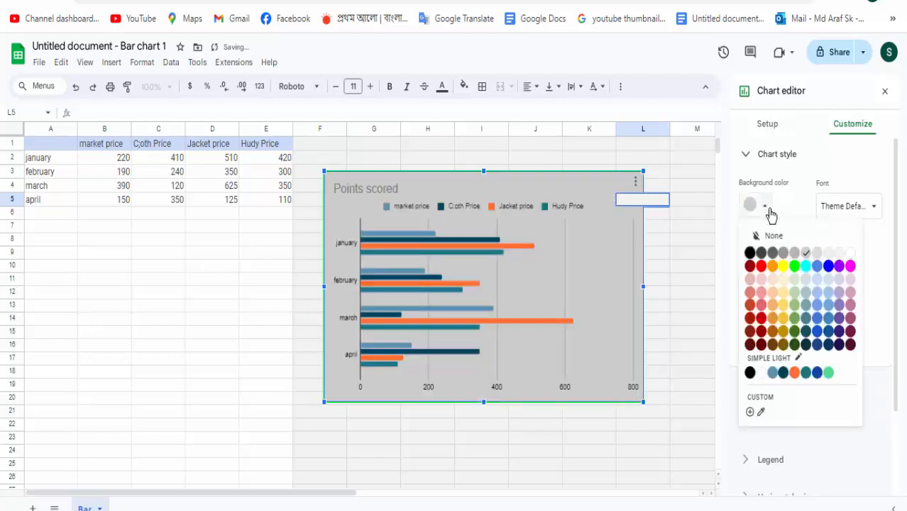
left_click(828, 252)
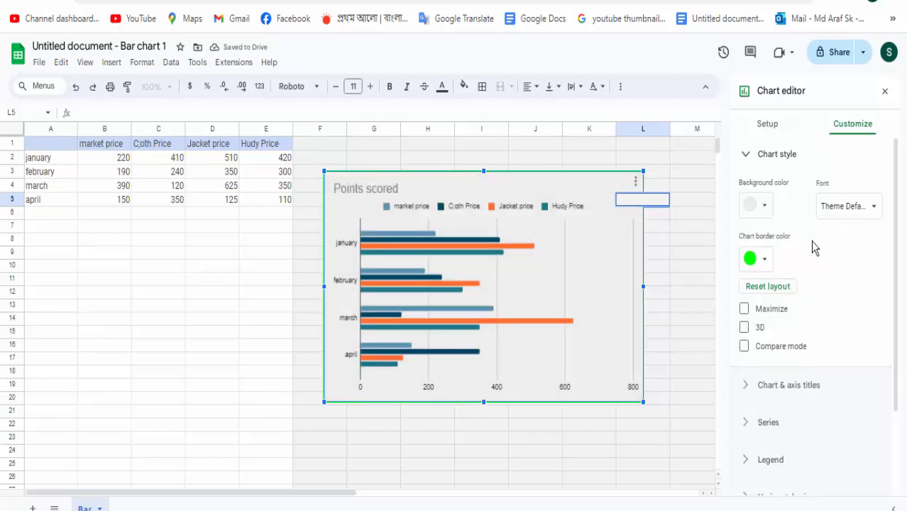
left_click(764, 260)
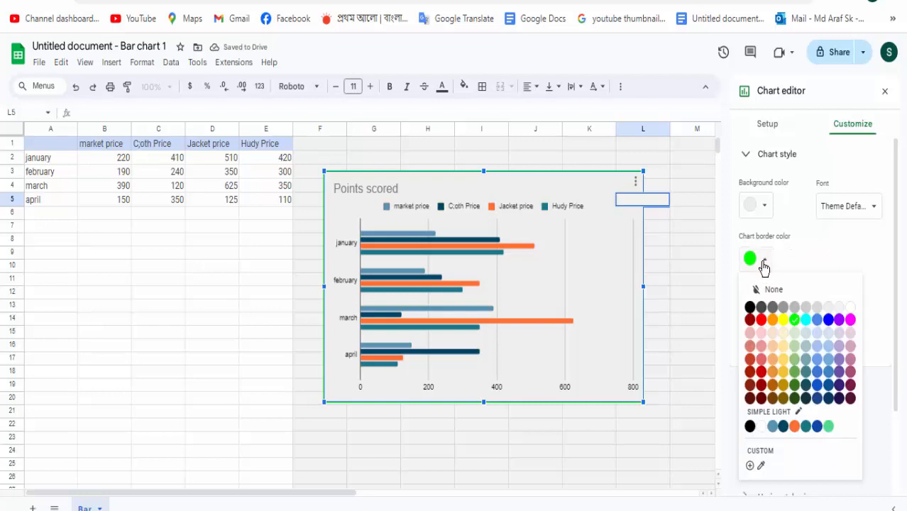
left_click(764, 320)
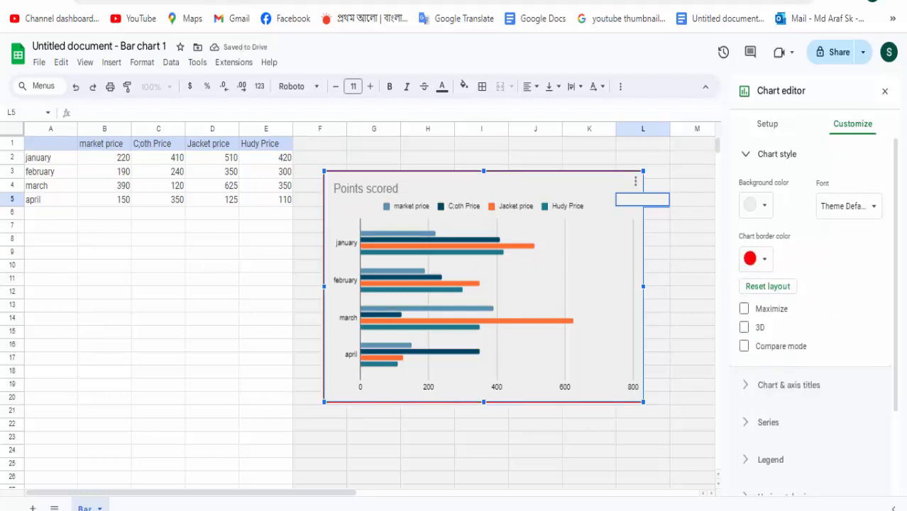
Step: Switch to the Google Docs document, update the linked "Points scored" chart from its spreadsheet, and deselect it
left_click(206, 0)
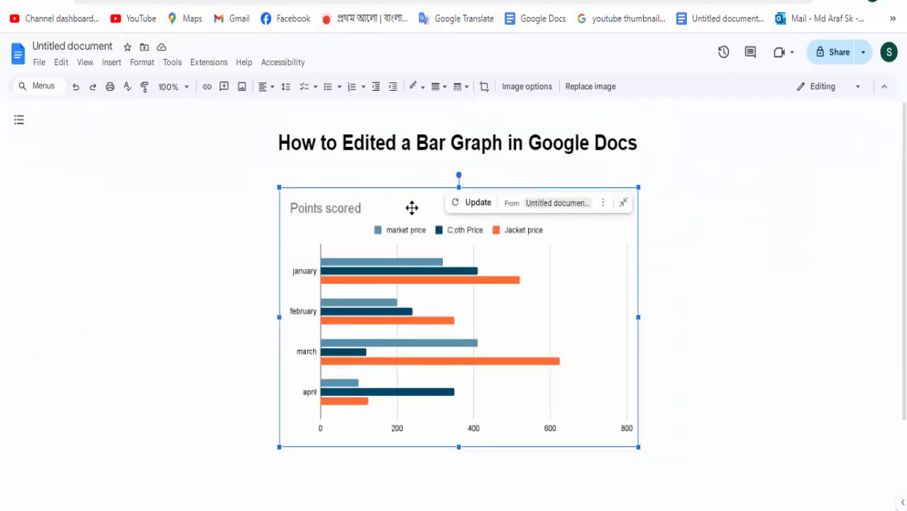
left_click(473, 203)
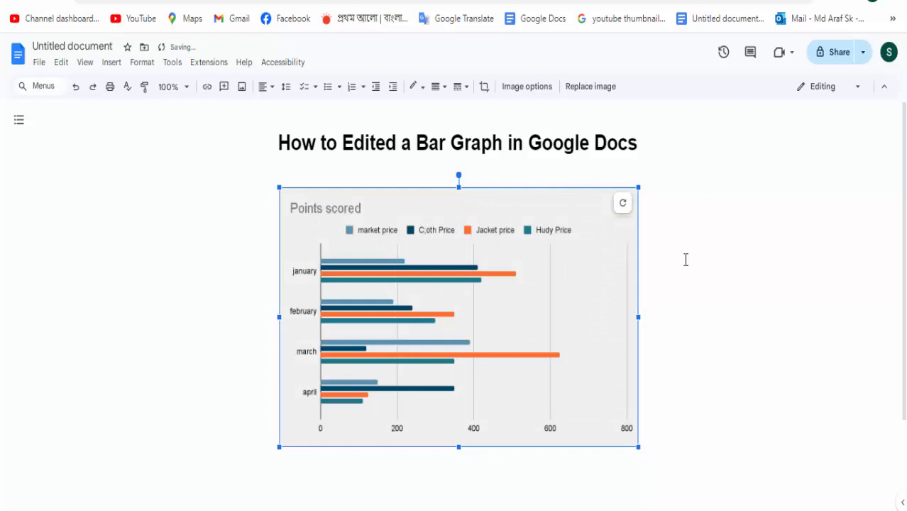
left_click(685, 260)
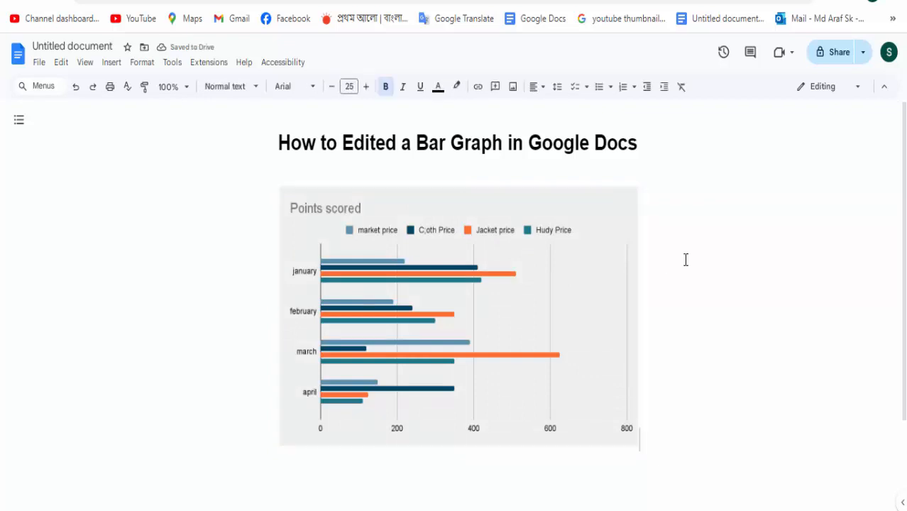